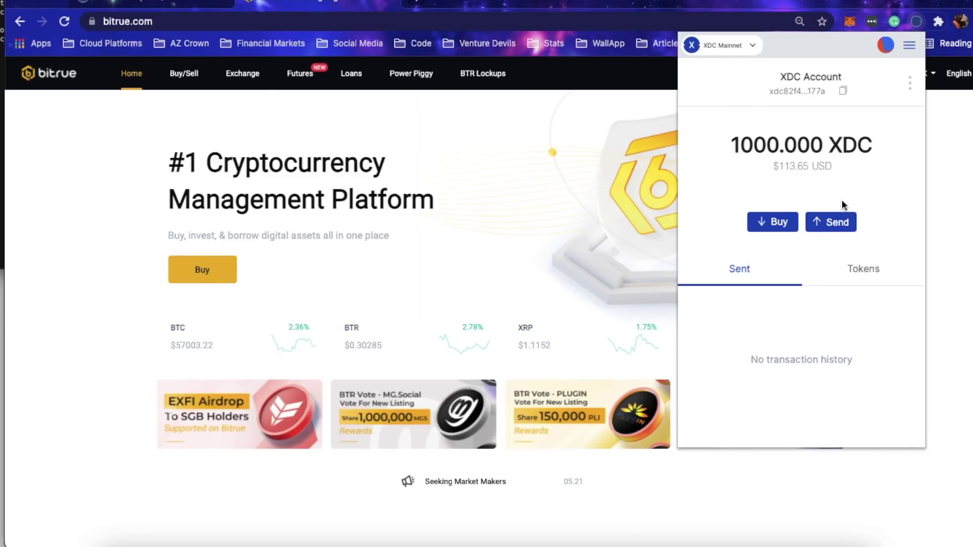
Step: Look over the XDC buying services, then return to the wallet's token balances
left_click(777, 224)
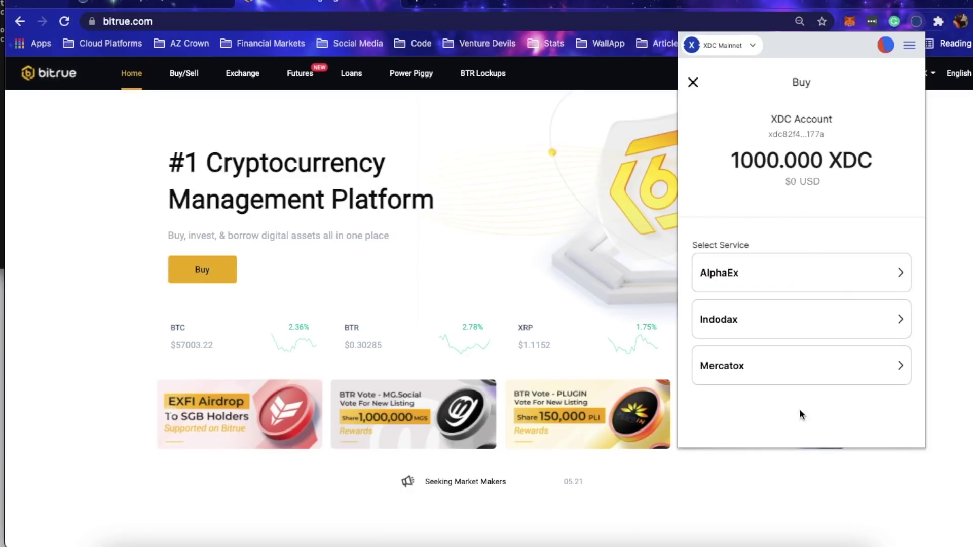
left_click(693, 83)
left_click(845, 263)
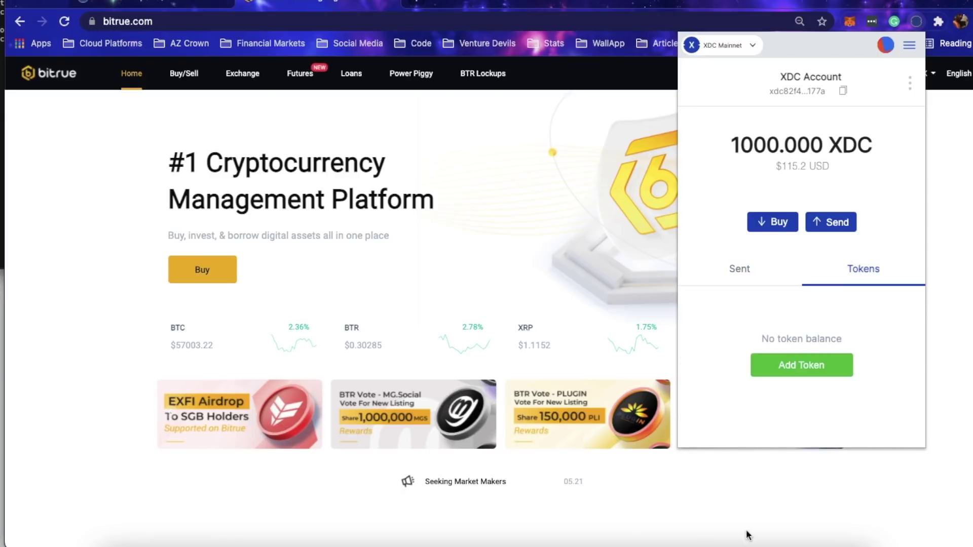
Step: Add a custom token using the SRX contract address from the terminal, symbol SRX, 18 decimals
left_click(779, 377)
key("super+Tab")
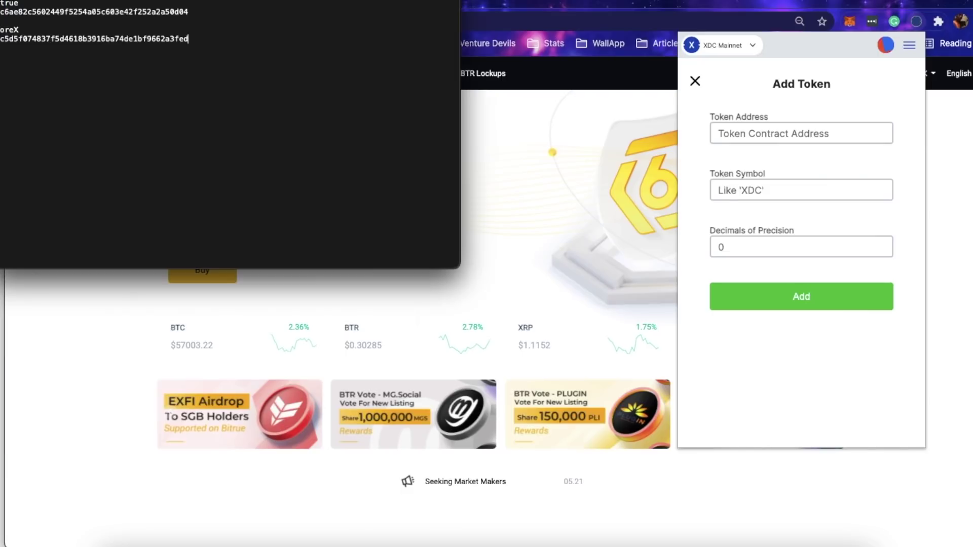
double_click(108, 39)
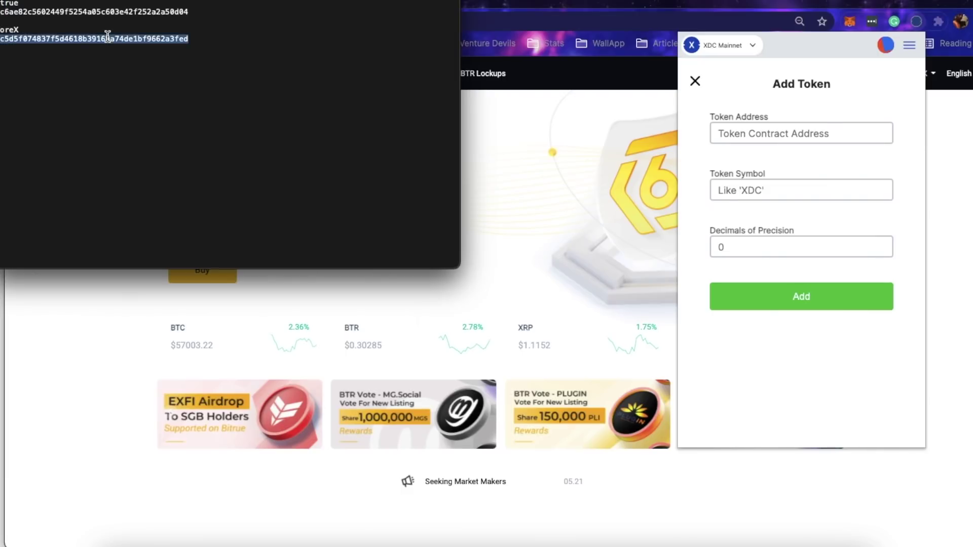
left_click(733, 134)
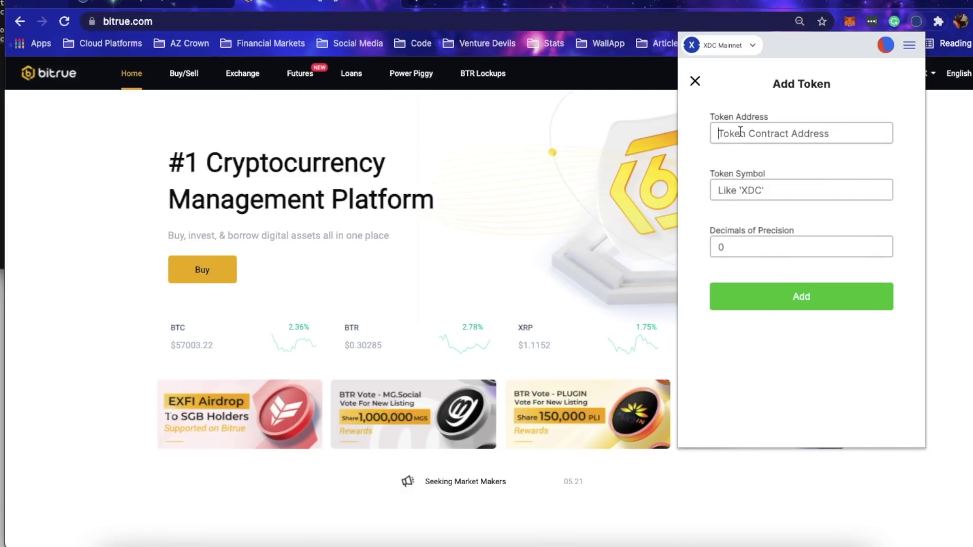
key("super+v")
left_click(752, 188)
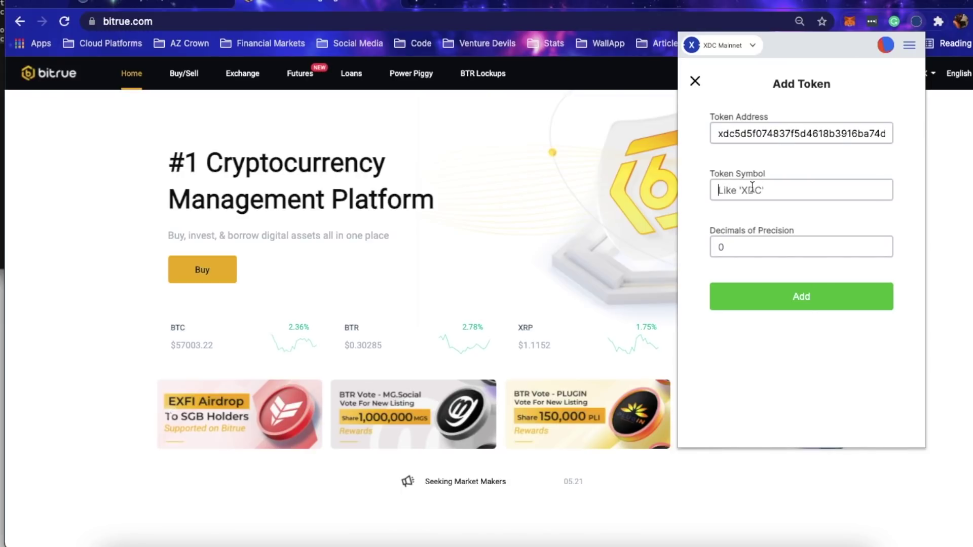
type("SRX")
left_click(739, 245)
type("18")
left_click(766, 309)
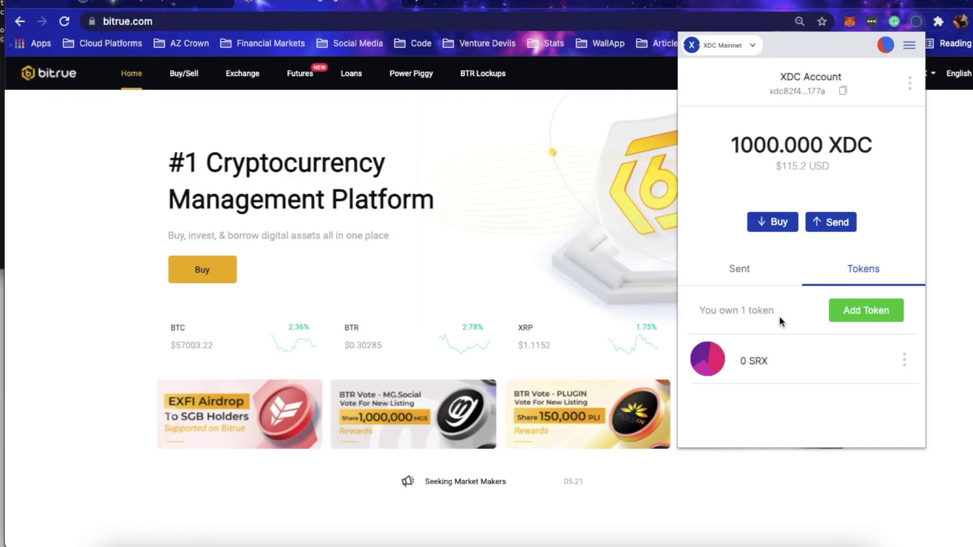
left_click(886, 45)
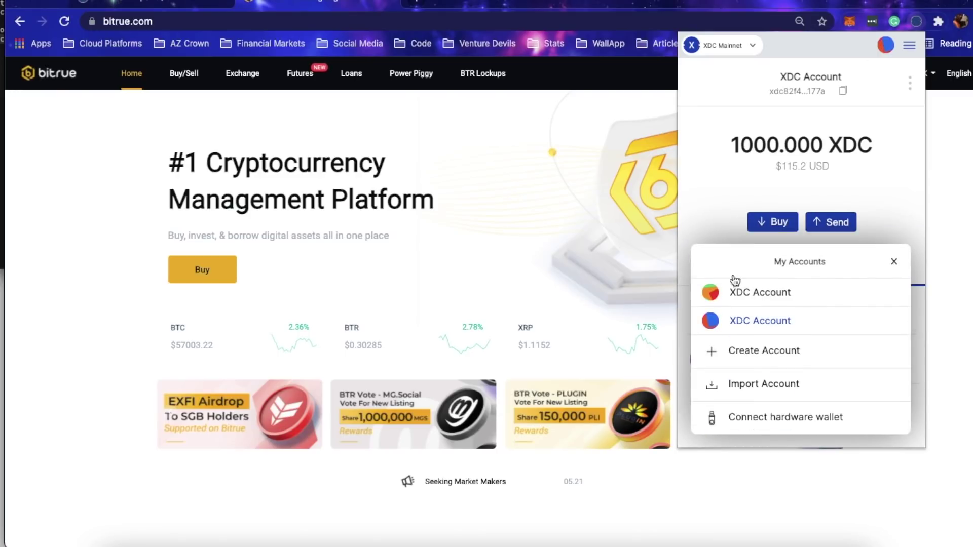
left_click(749, 418)
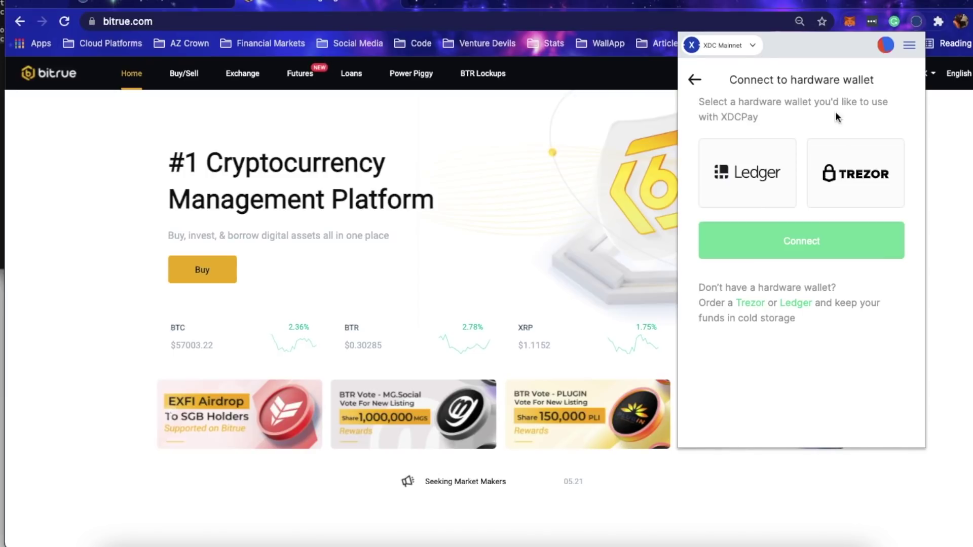
left_click(694, 80)
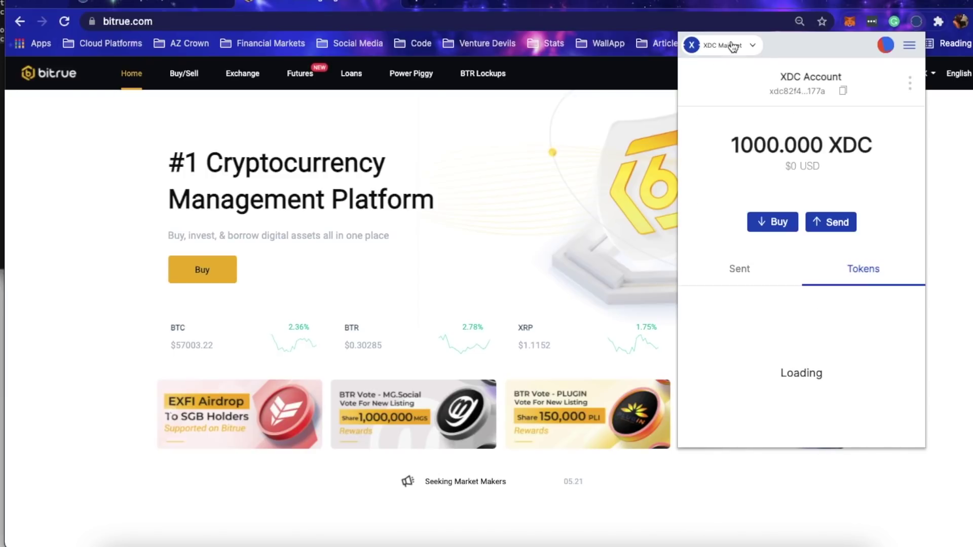
left_click(731, 45)
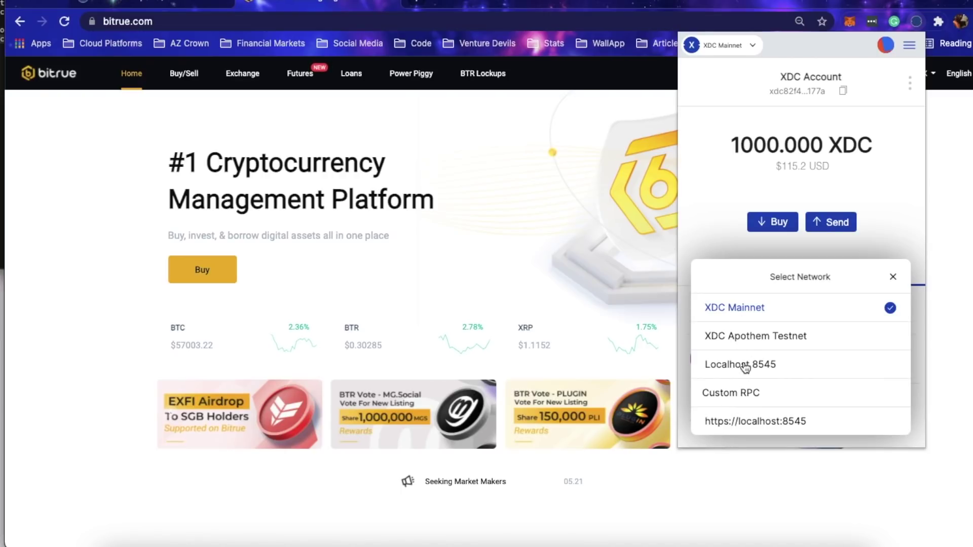
left_click(874, 148)
left_click(890, 53)
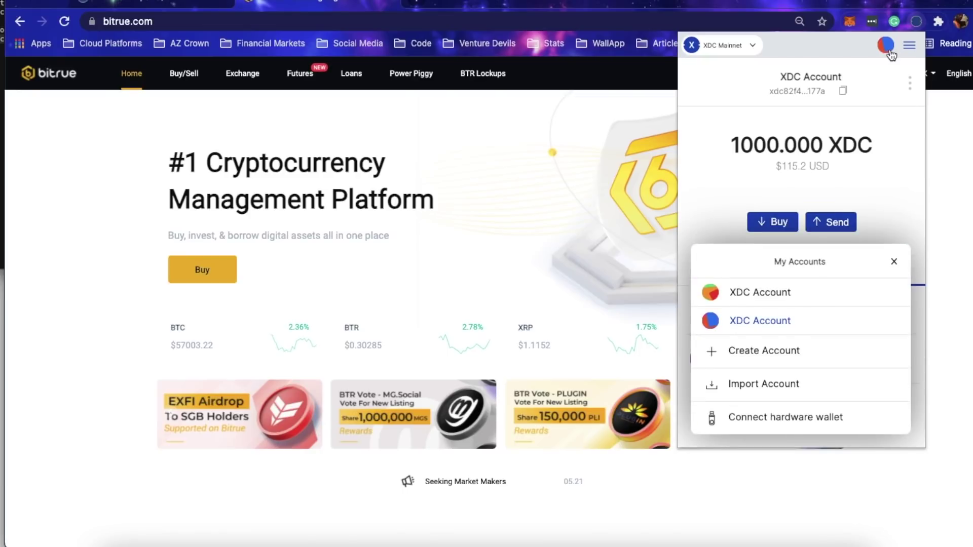
left_click(909, 45)
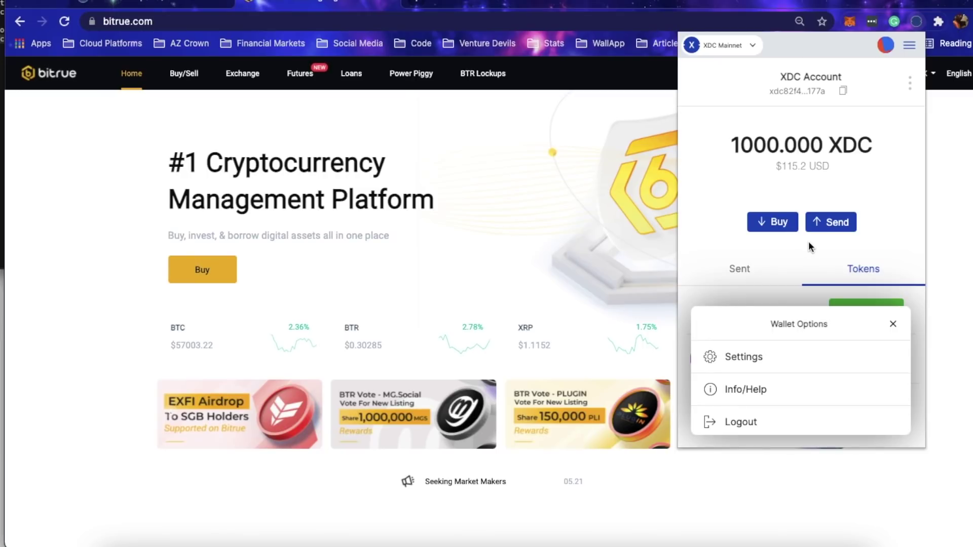
left_click(889, 182)
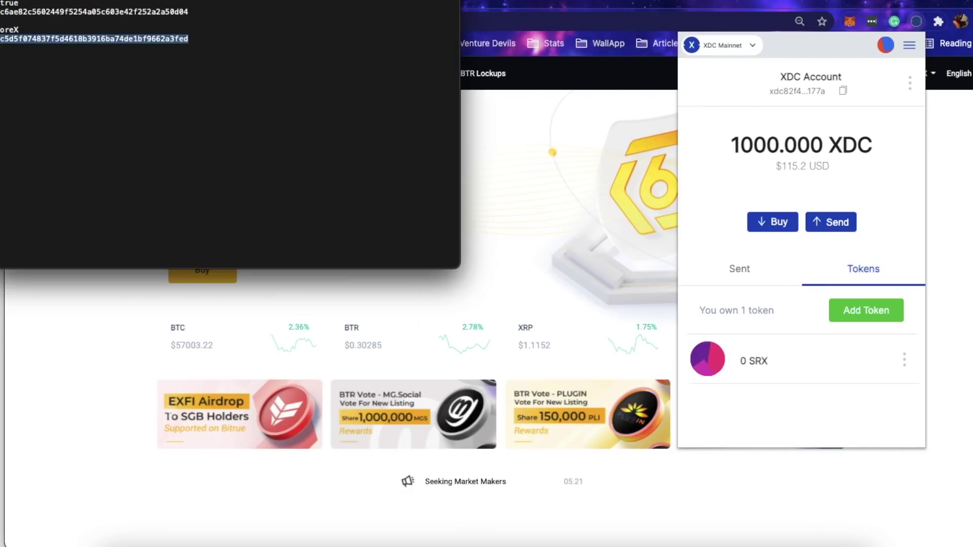
Step: Copy Bitrue's XDC deposit address and send 800 XDC to it from XDCPay
left_click(2, 108)
double_click(139, 12)
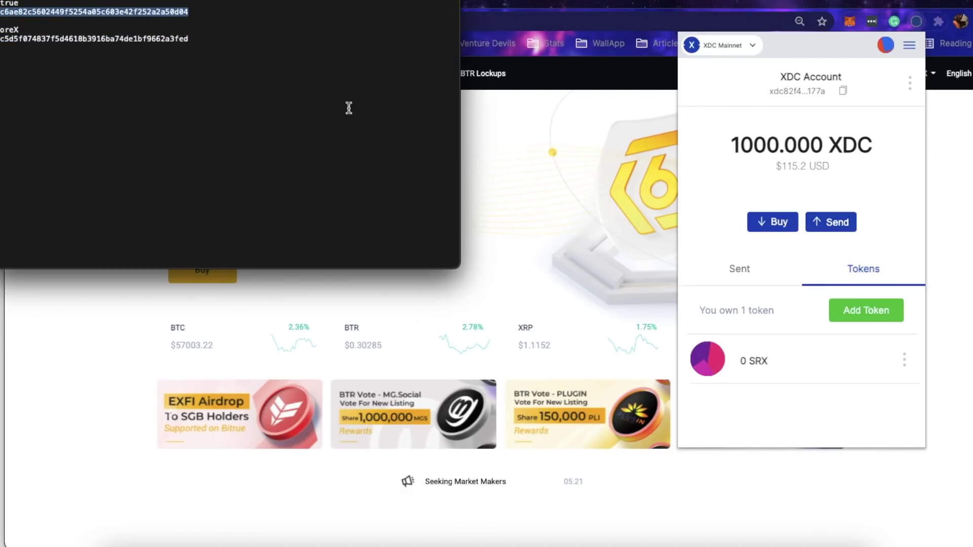
left_click(585, 200)
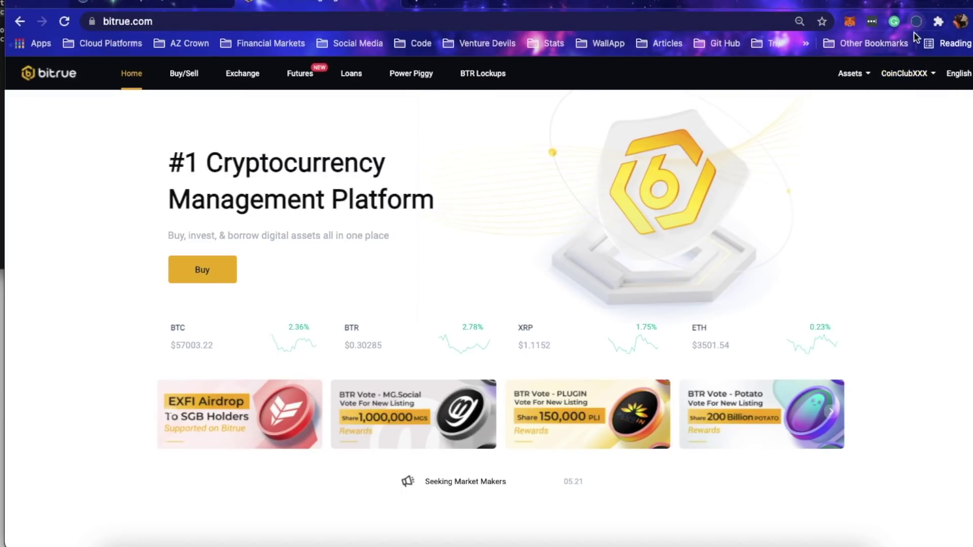
left_click(916, 23)
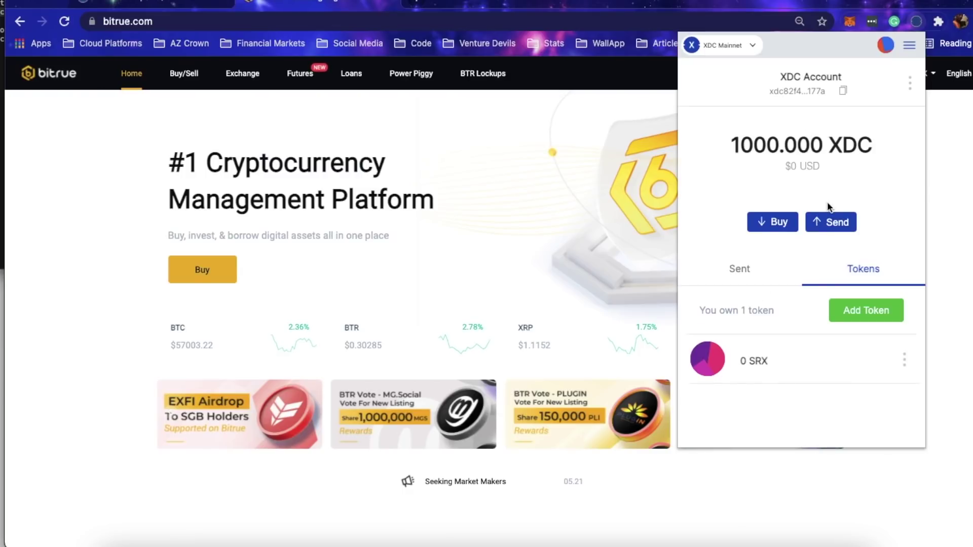
left_click(818, 221)
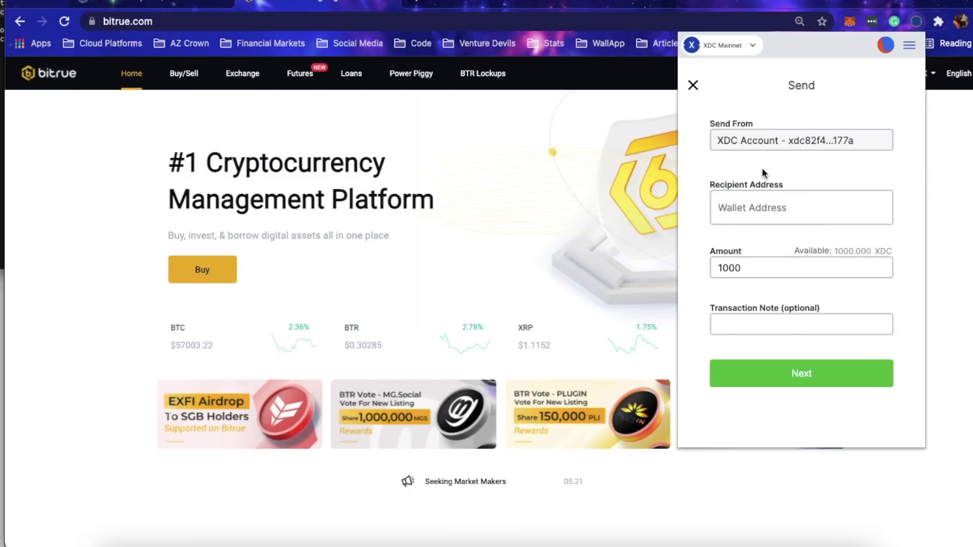
left_click(736, 210)
key("super+v")
left_click(760, 268)
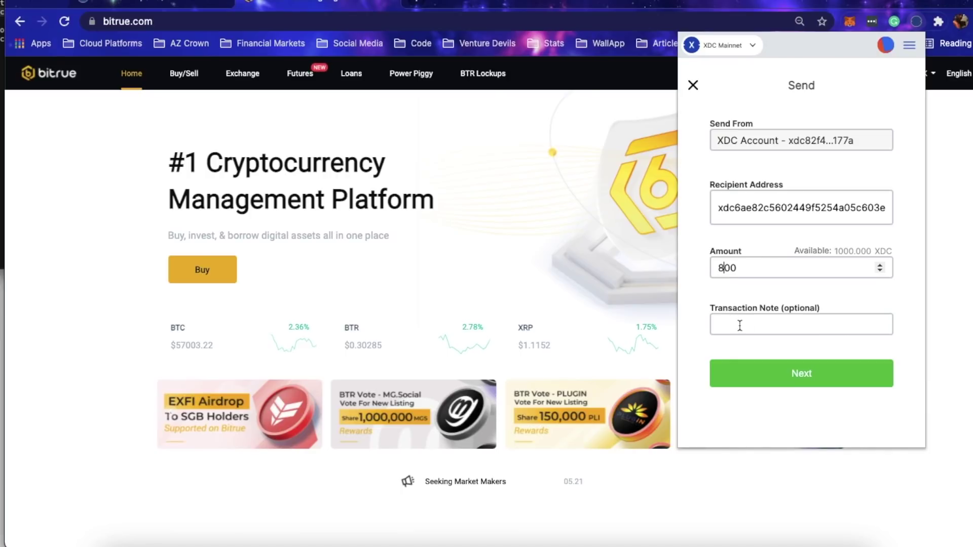
left_click(761, 378)
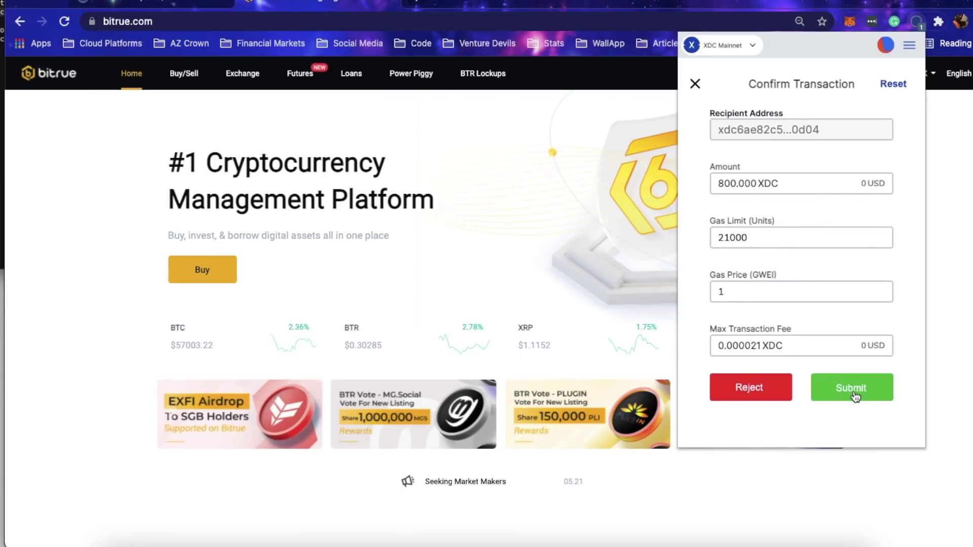
left_click(854, 394)
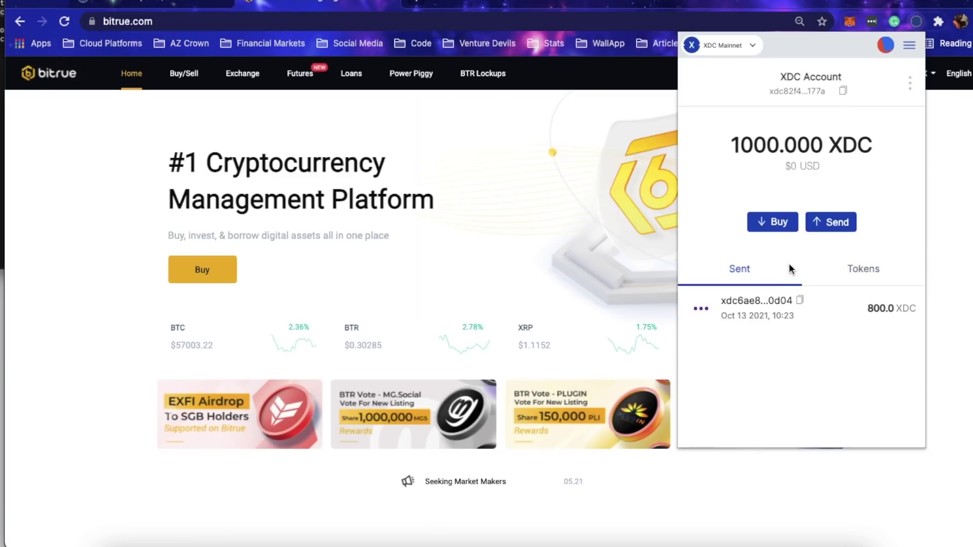
Step: Close XDCPay, go to Bitrue's trading page, and reopen XDCPay to recheck the balance
left_click(242, 80)
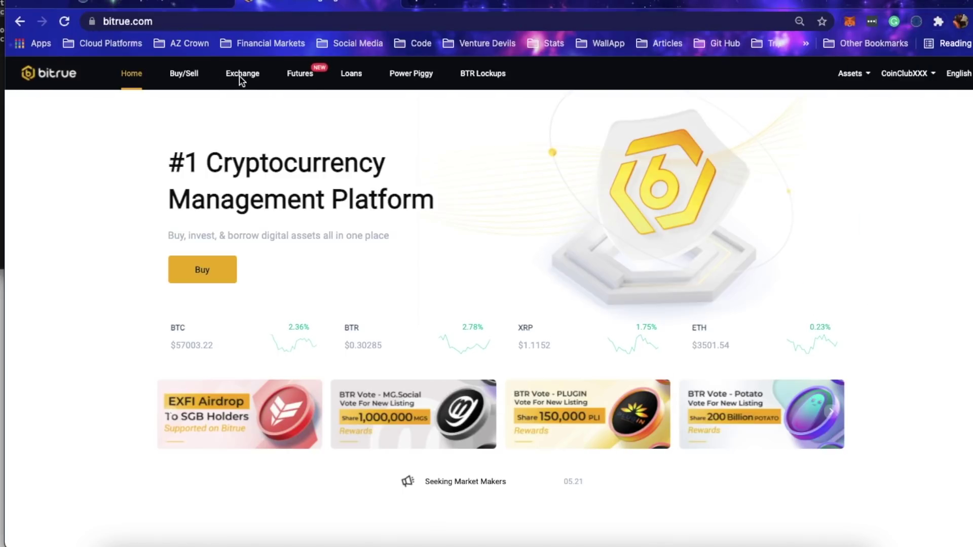
left_click(241, 77)
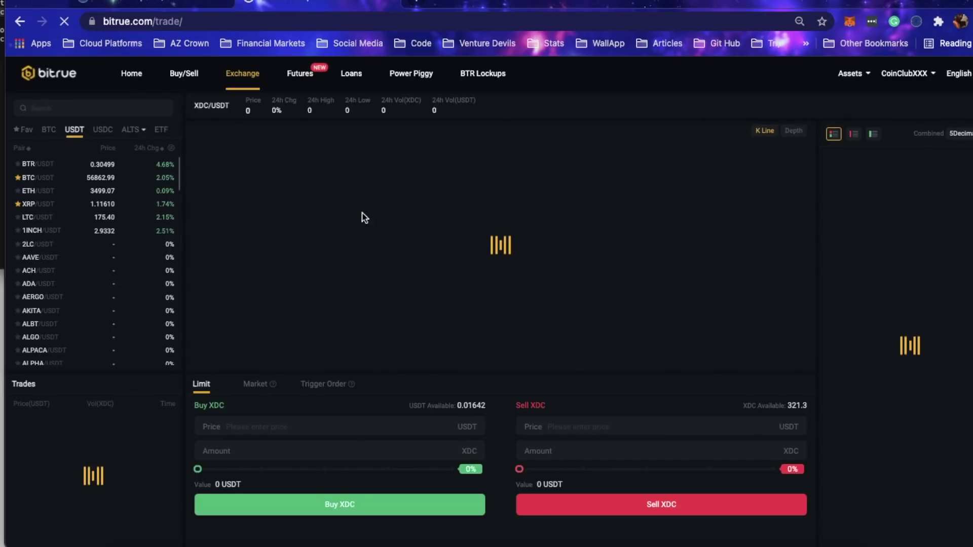
left_click(915, 23)
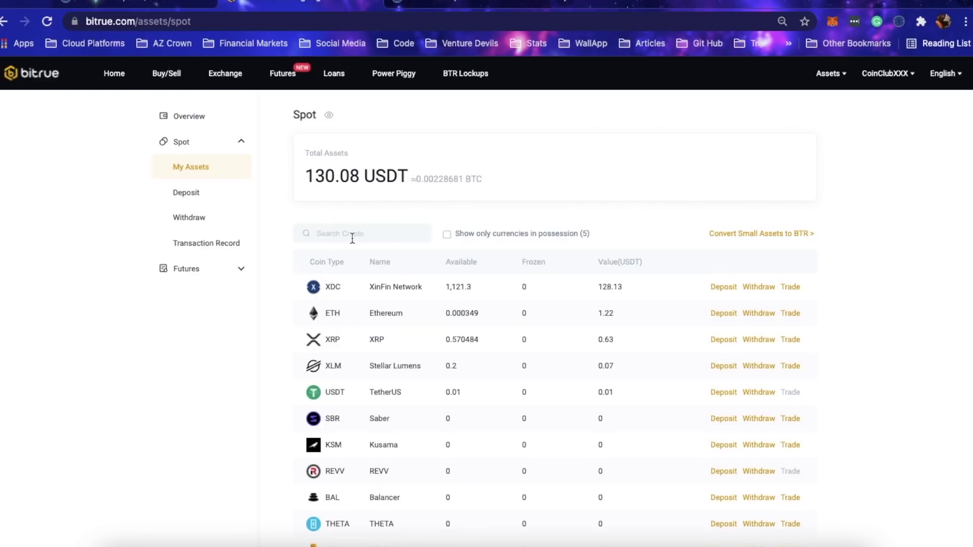
left_click(899, 24)
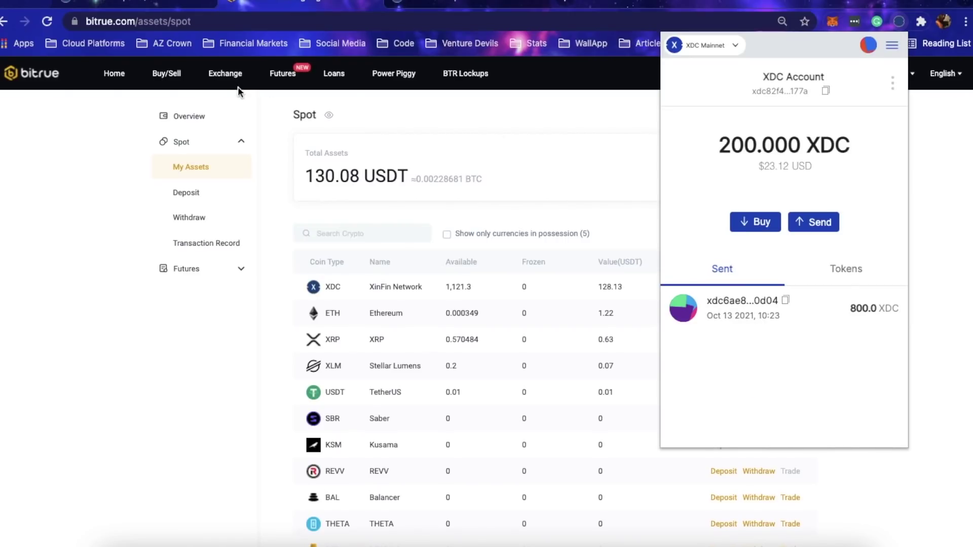
Step: Load Bitrue's trading page and switch the pair list to Favourites
left_click(219, 76)
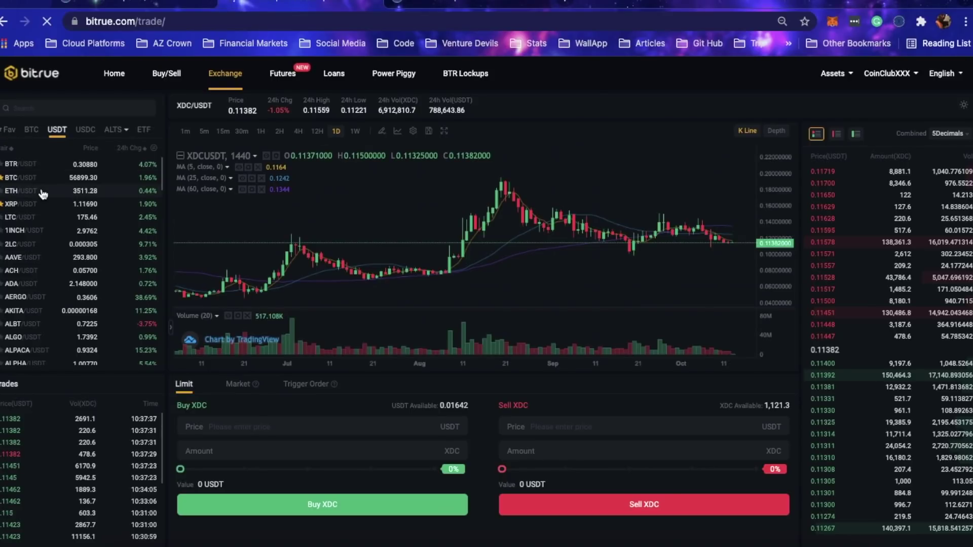
left_click(9, 130)
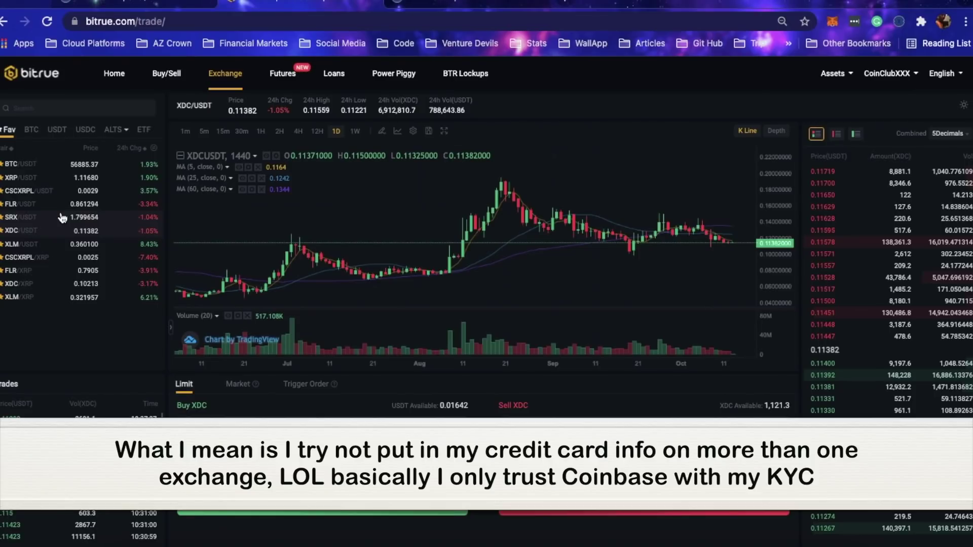
Step: On the XDC/USDT pair, sell all 1,121.3 XDC at 0.11382
left_click(28, 237)
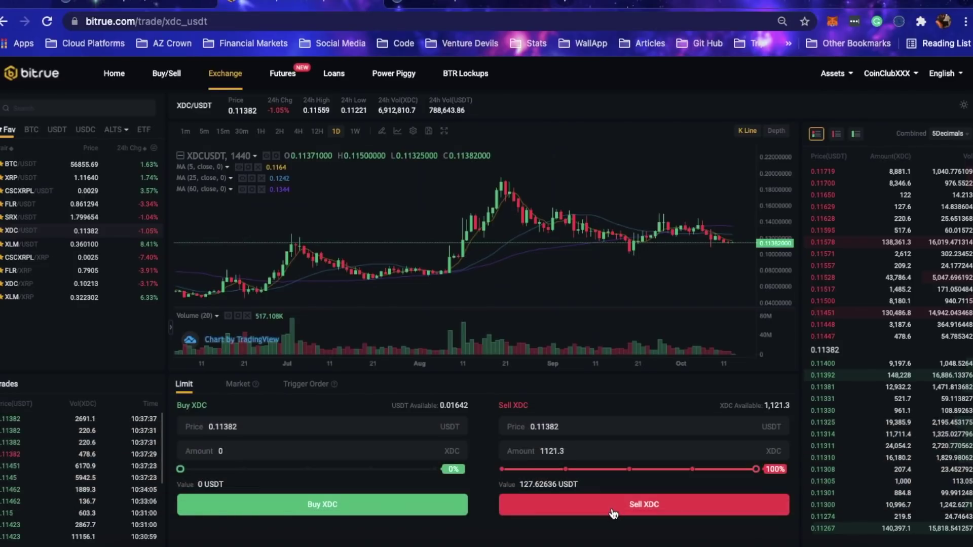
left_click(613, 512)
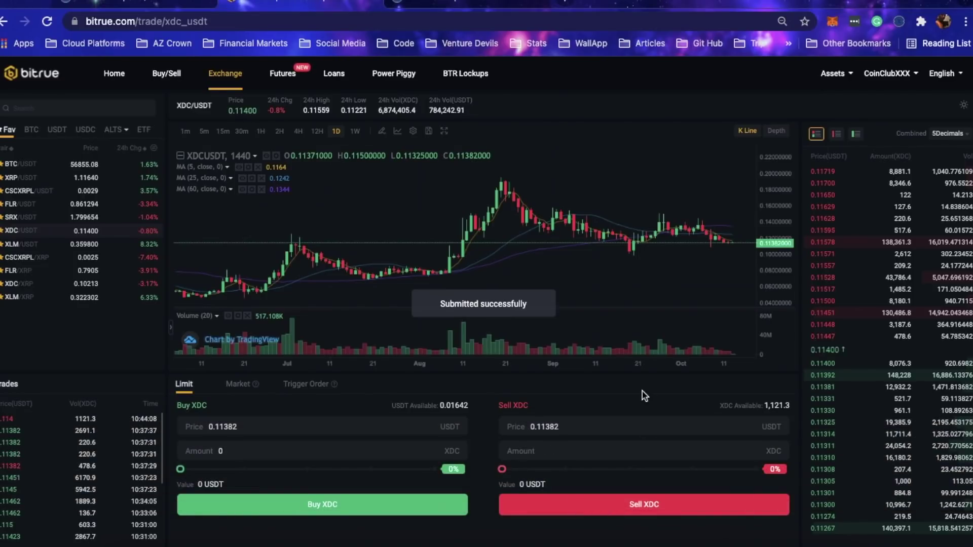
scroll(639, 379, "down", 1)
scroll(636, 360, "up", 1)
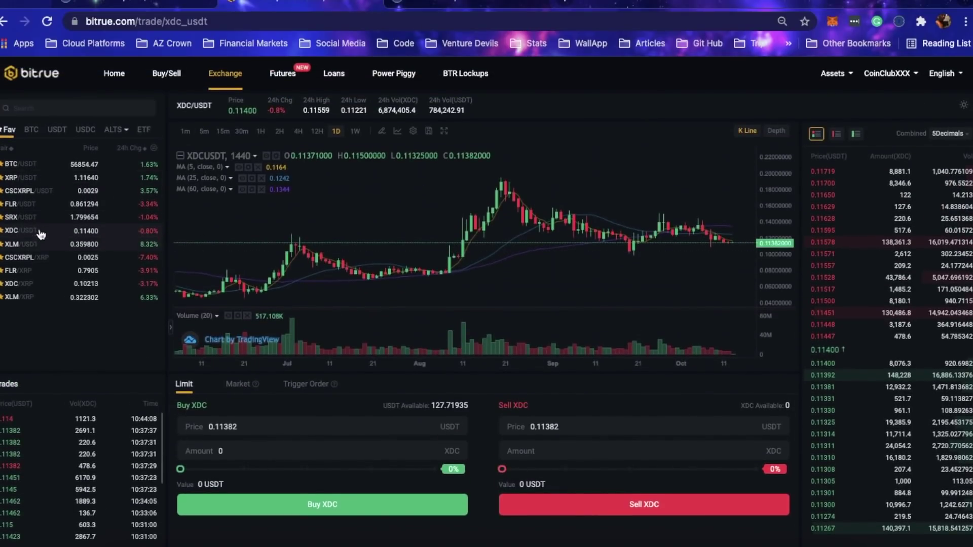
Step: On SRX/USDT, buy 70.9688 SRX at 1.799654 with the full USDT balance
left_click(35, 222)
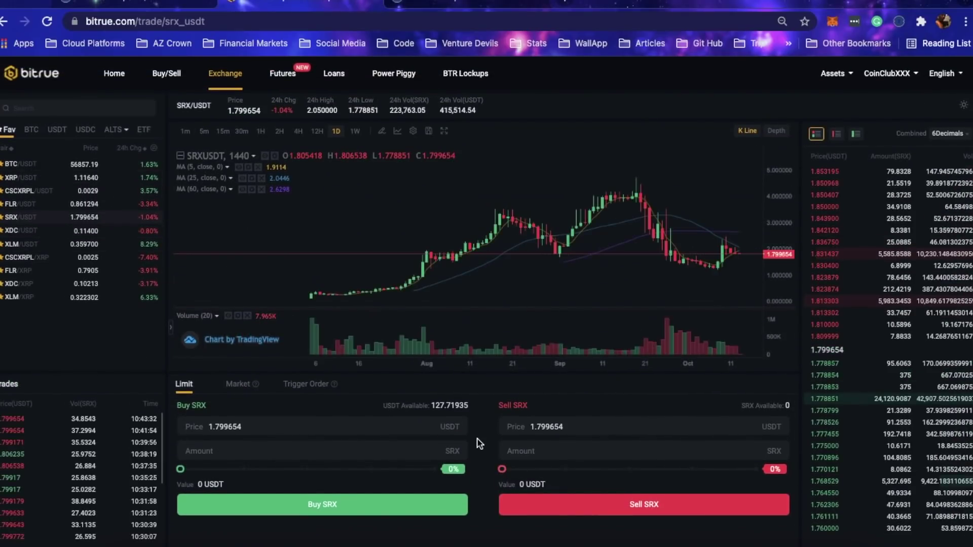
scroll(483, 459, "down", 1)
scroll(482, 458, "down", 1)
scroll(481, 459, "up", 1)
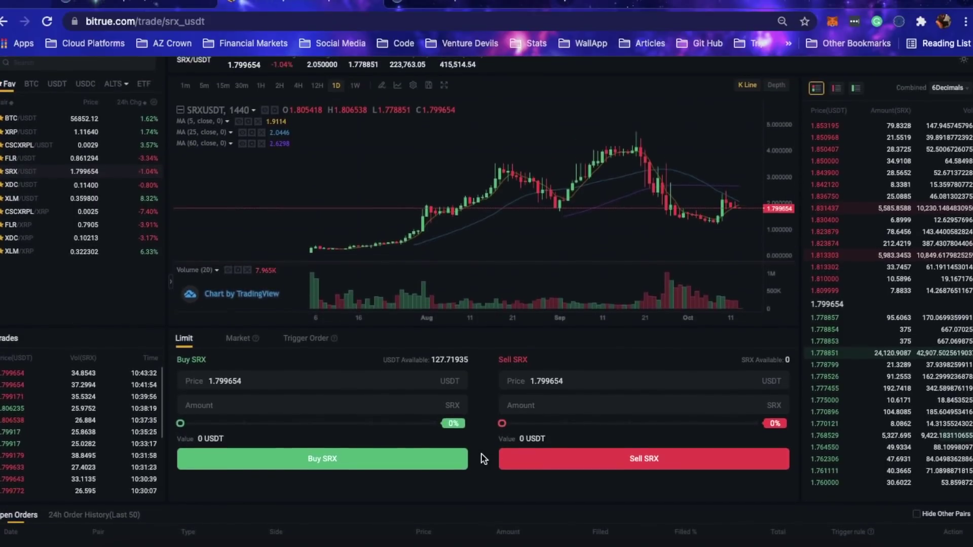
scroll(211, 394, "up", 2)
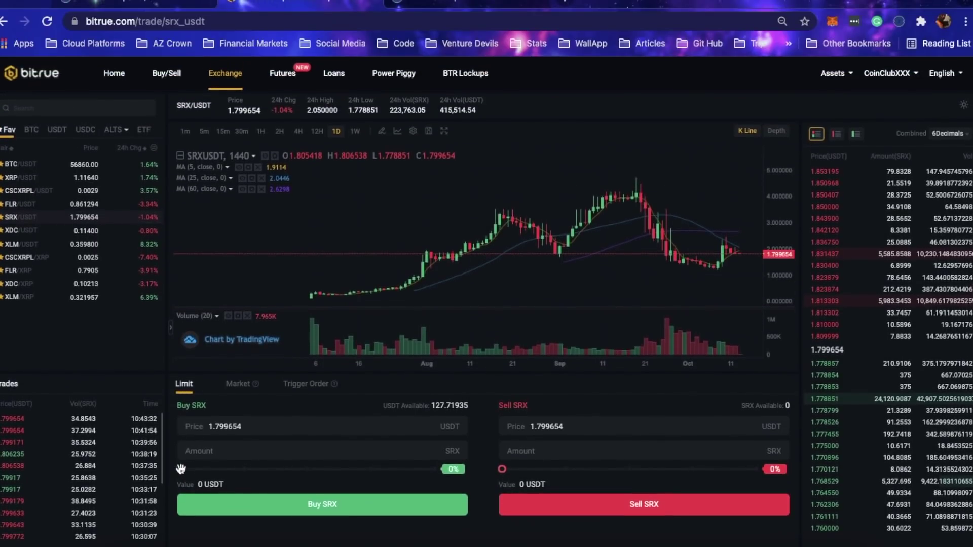
left_click_drag(180, 469, 304, 469)
left_click_drag(382, 471, 474, 468)
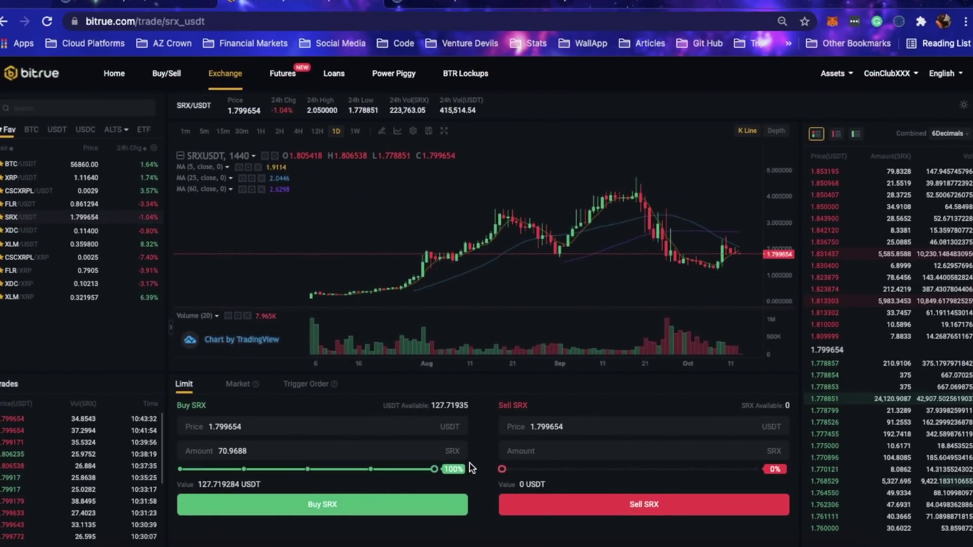
left_click(382, 510)
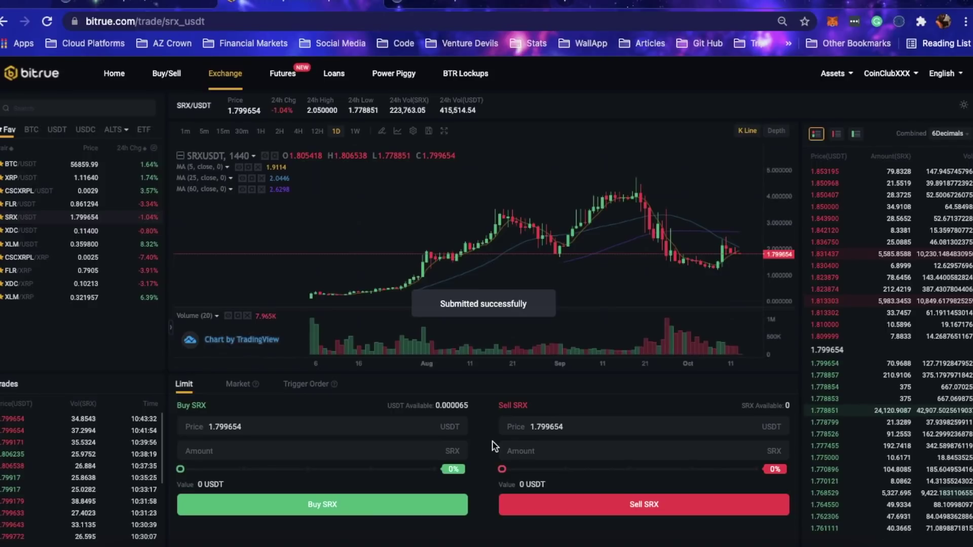
mouse_move(841, 81)
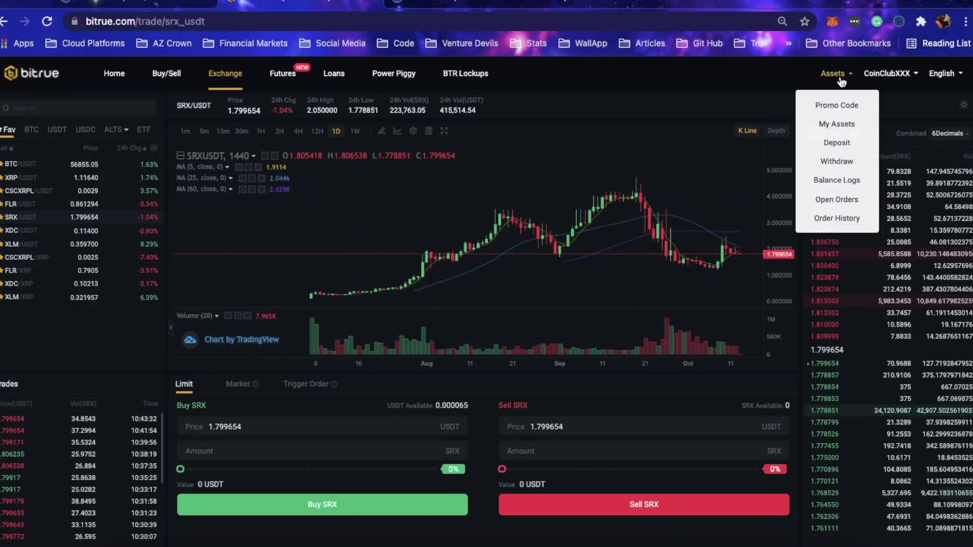
Step: Refresh the spot balances in My Assets to show 70.8993 SRX, then open SRX withdrawal
left_click(831, 127)
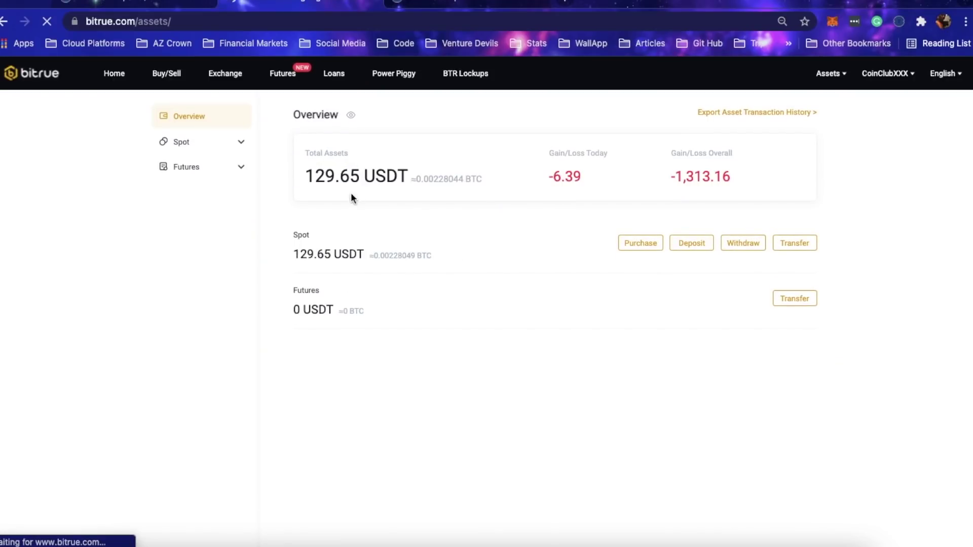
left_click(205, 147)
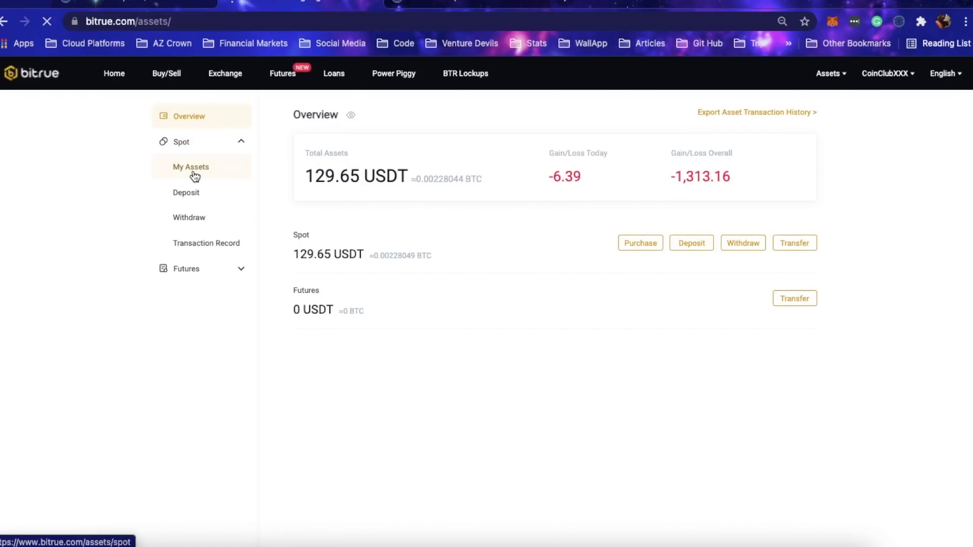
left_click(192, 170)
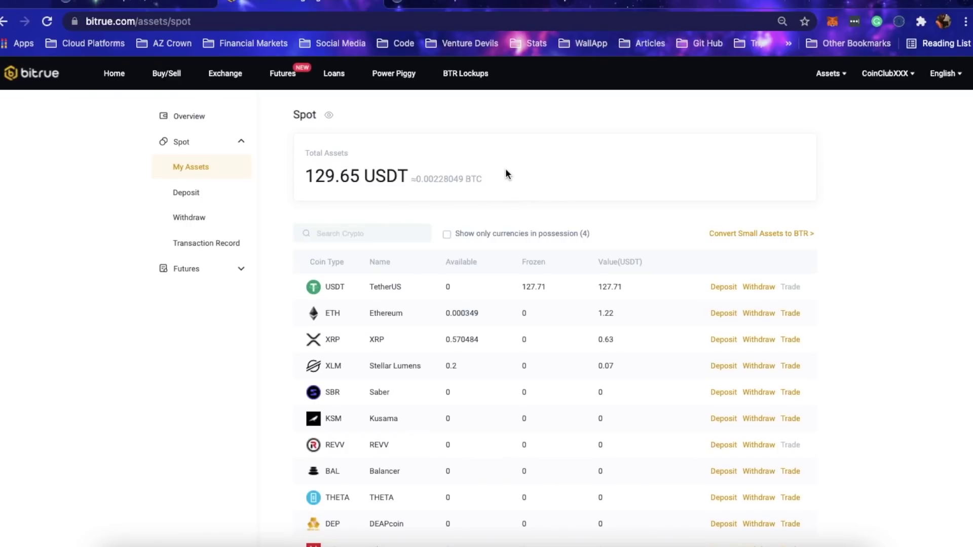
left_click(47, 22)
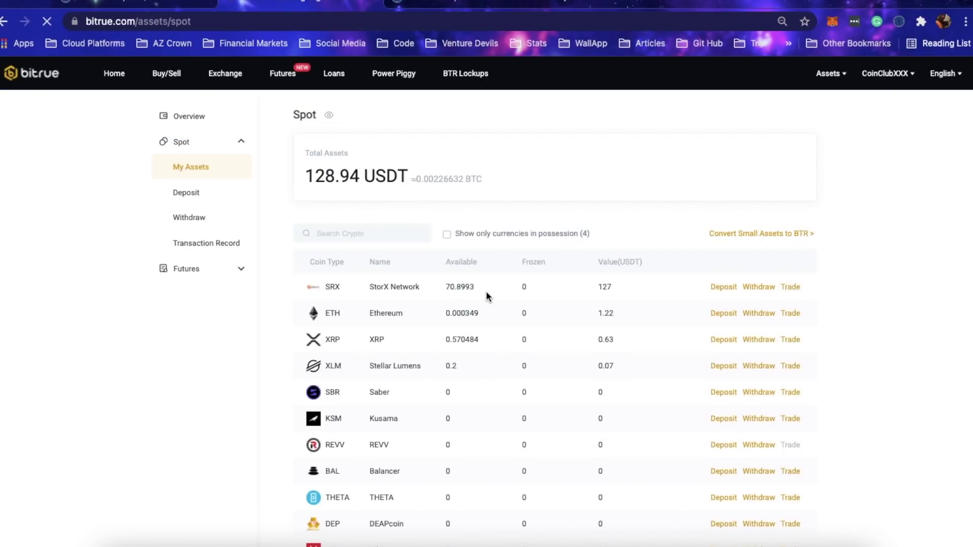
left_click(756, 288)
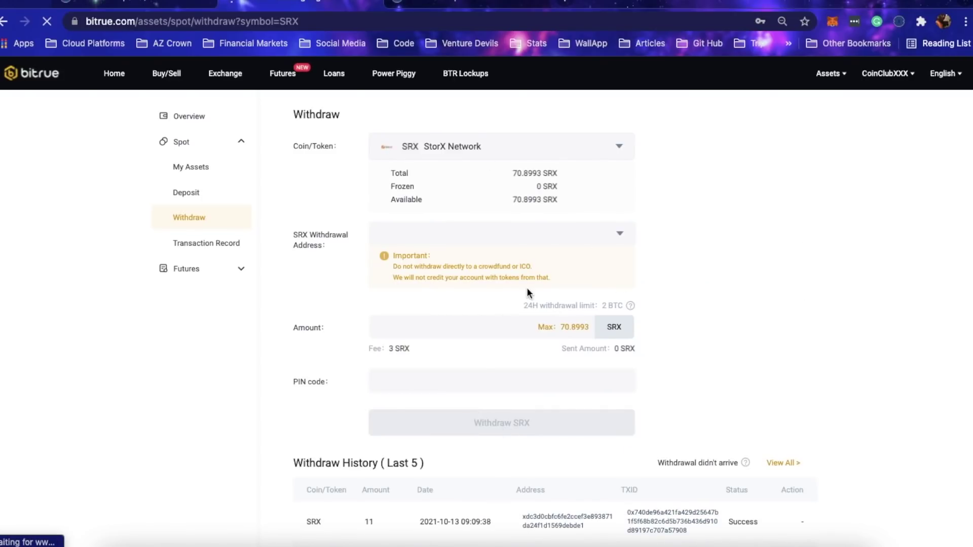
Step: Dismiss the browser's saved-password suggestions and focus the SRX withdrawal address field
left_click(485, 383)
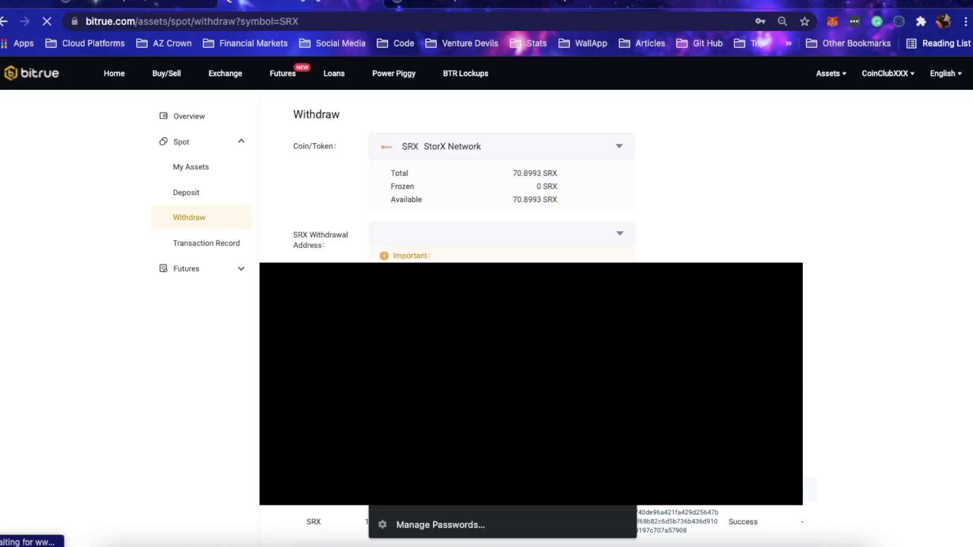
scroll(486, 304, "down", 3)
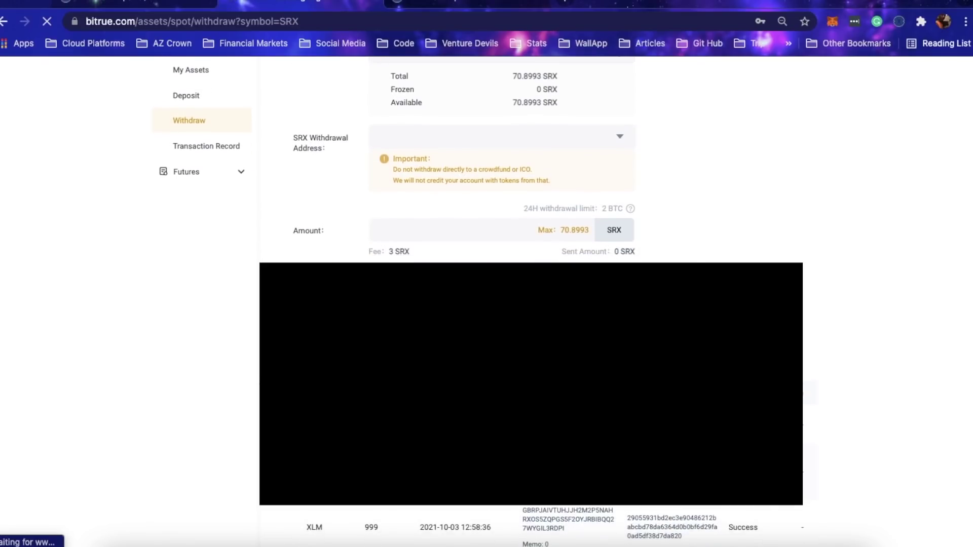
scroll(486, 304, "up", 3)
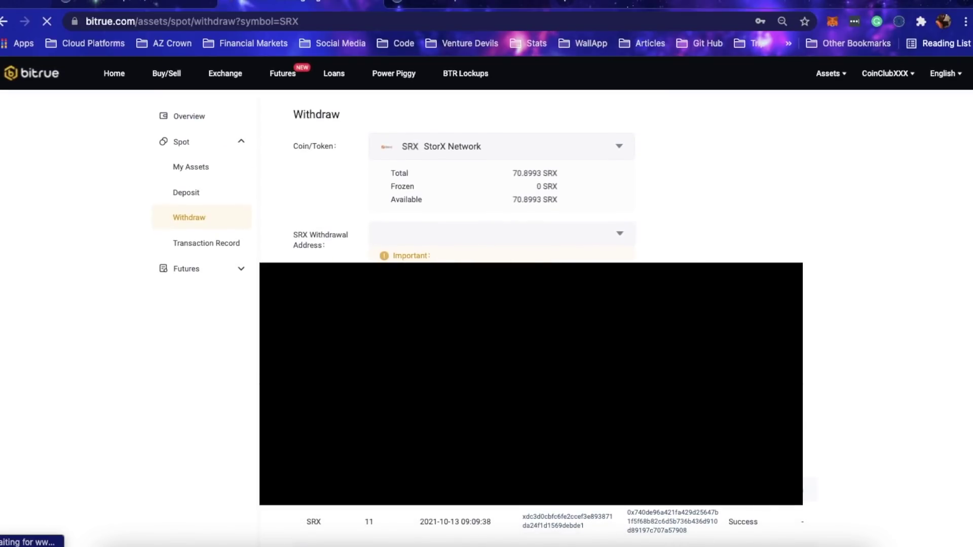
left_click(502, 494)
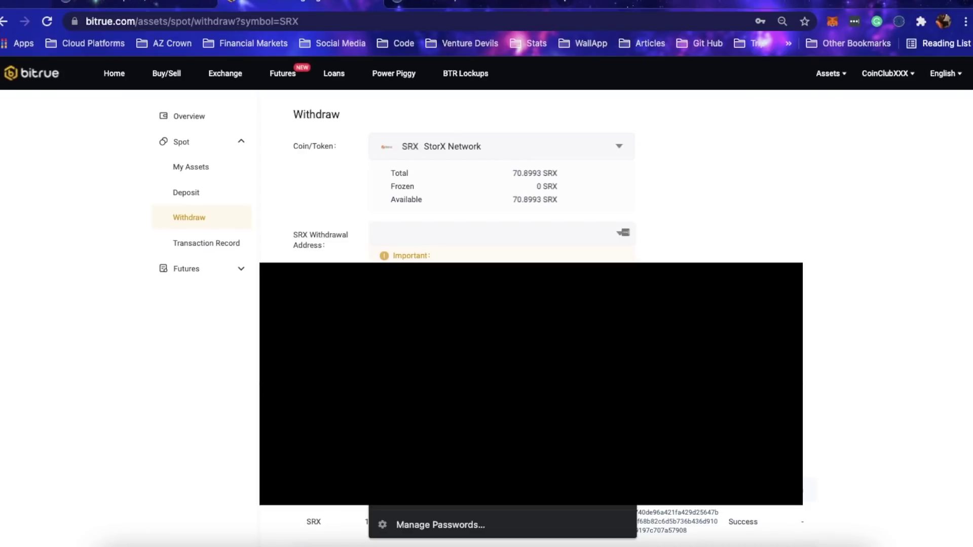
key("Escape")
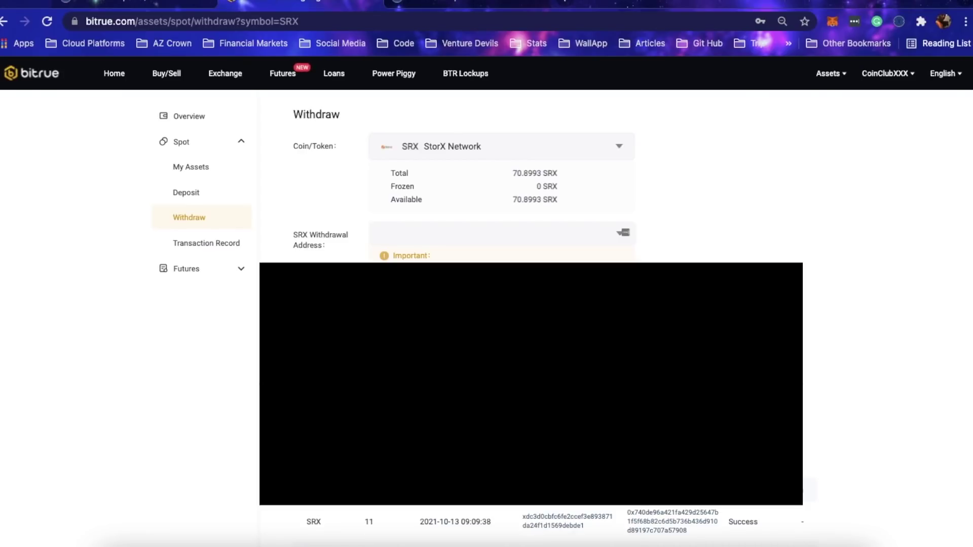
left_click(429, 231)
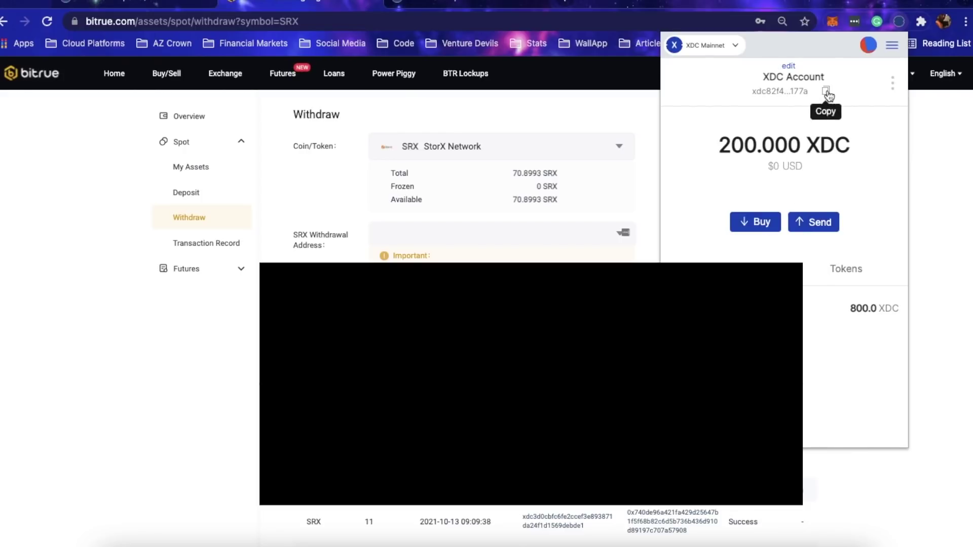
Step: Copy the XDCPay account address and paste it into the SRX withdrawal address field
left_click(825, 90)
left_click(386, 231)
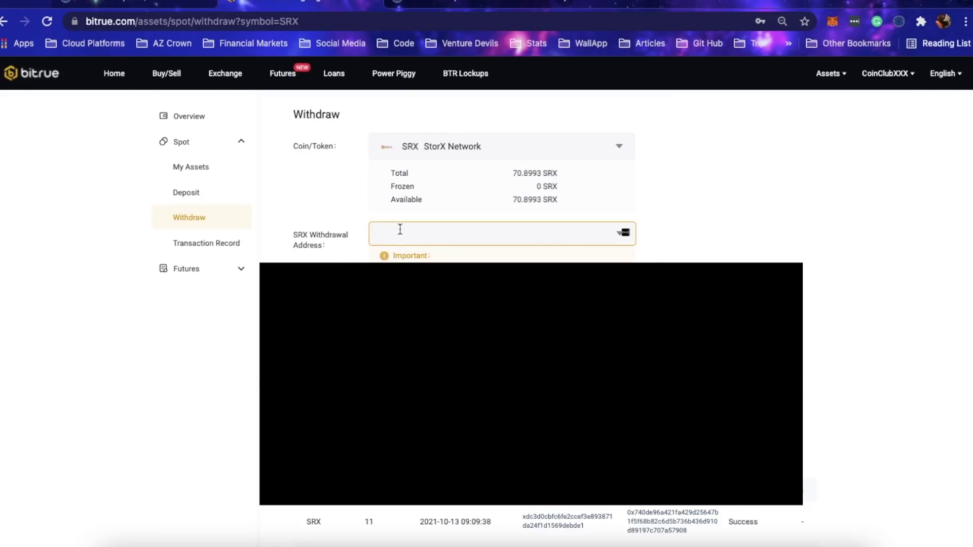
type("xdc82f4be47487f93c3aa7969bef0bd16b77fd9177a")
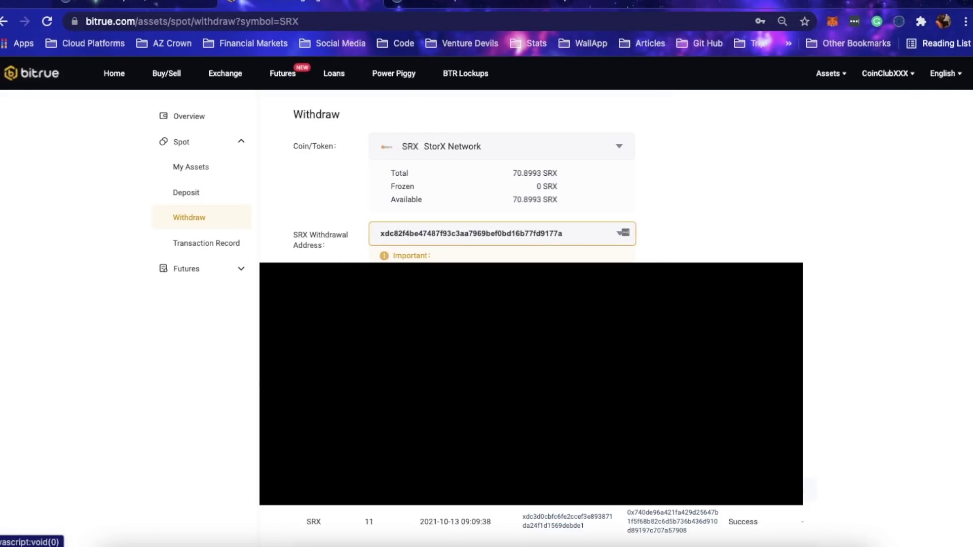